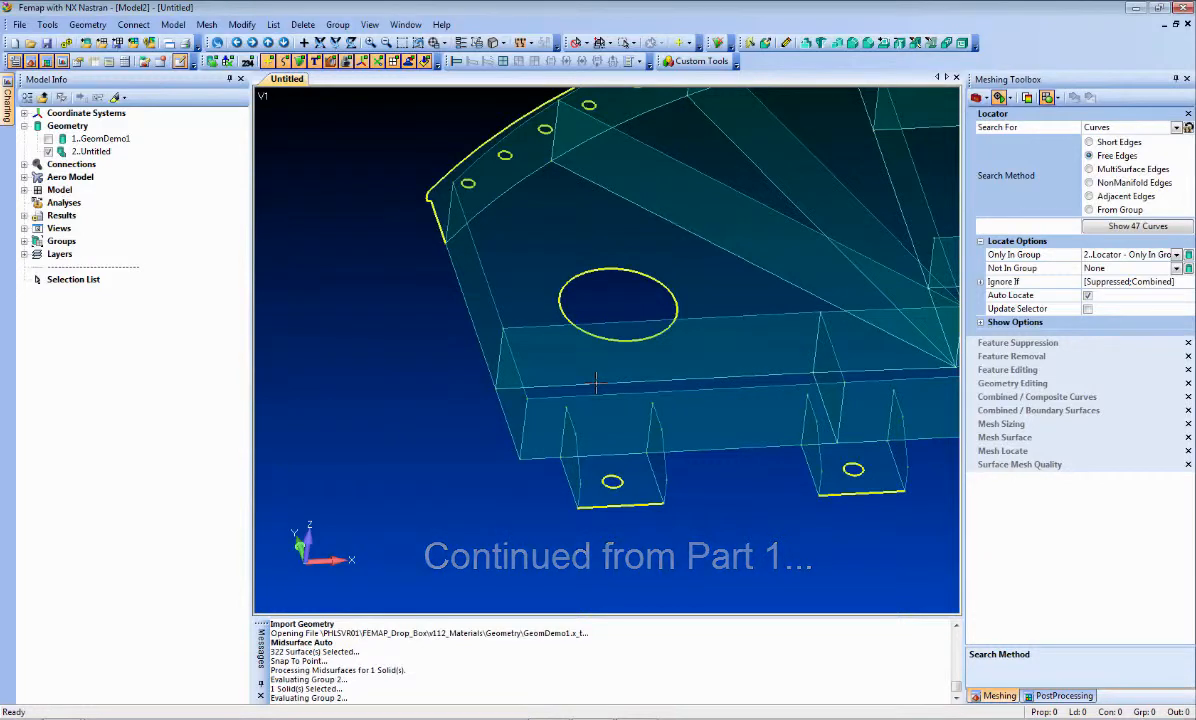
Display the GeomDemo1 solid to compare its curved end flange with the midsurface model, and hide the solid again.
mouse_move(803, 357)
middle_down()
mouse_move(654, 302)
mouse_move(326, 427)
mouse_move(700, 440)
mouse_move(613, 458)
mouse_move(473, 406)
mouse_move(590, 392)
mouse_move(603, 491)
mouse_move(560, 427)
mouse_move(572, 429)
middle_up()
click(48, 139)
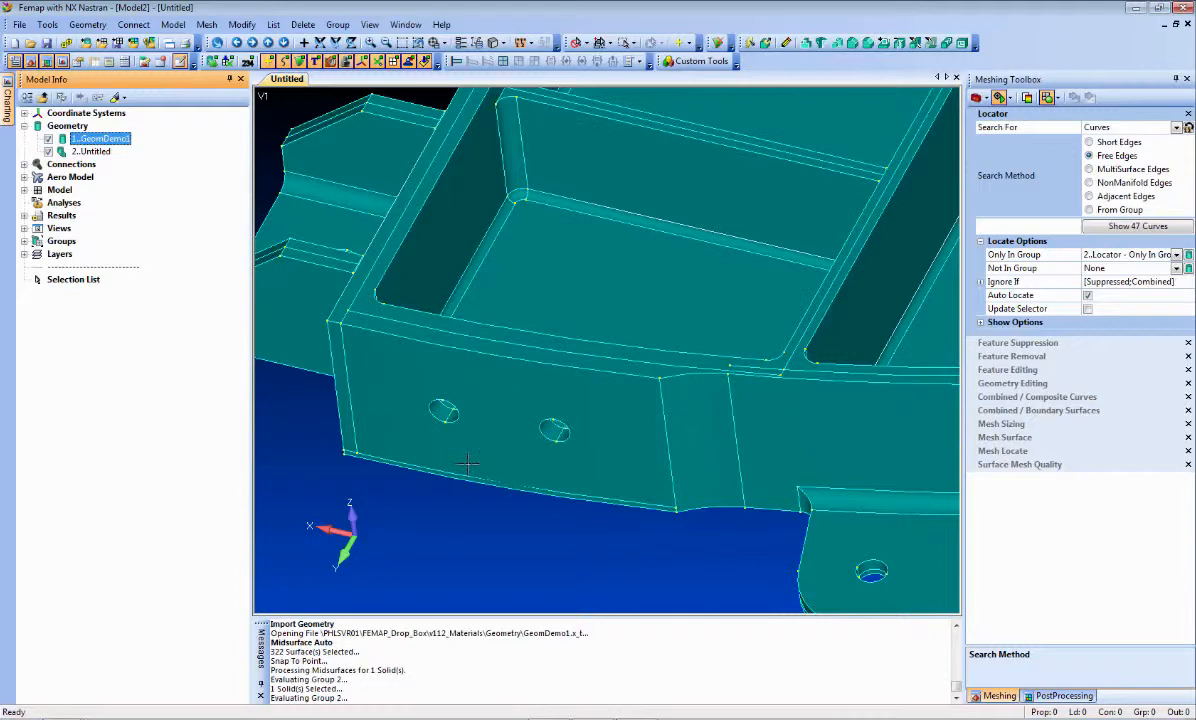
click(48, 139)
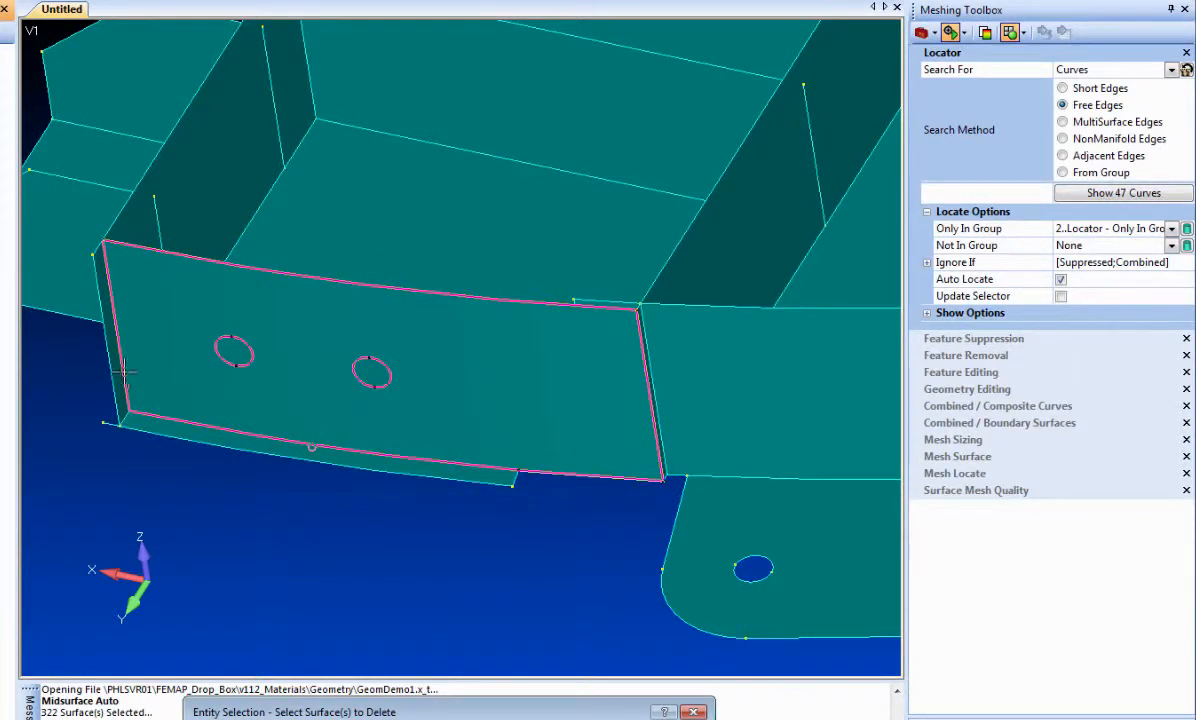
Delete the redundant offset surface lying alongside the curved end flange with two holes.
click(114, 356)
key(Return)
click(529, 389)
Split the curved flange surface near its stepped end with the Project Curve operation, using the Imprint option and the adjacent offset surface's edge.
middle_drag(492, 476, 411, 452)
scroll(494, 474, up, 2)
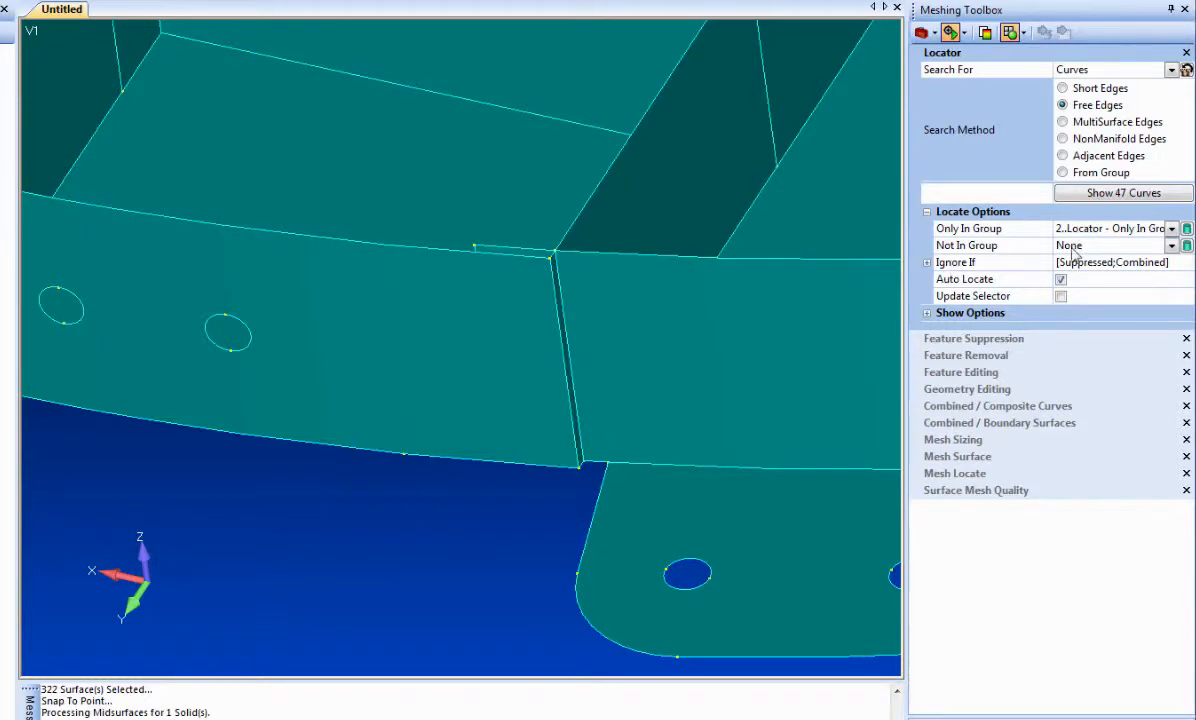
click(975, 390)
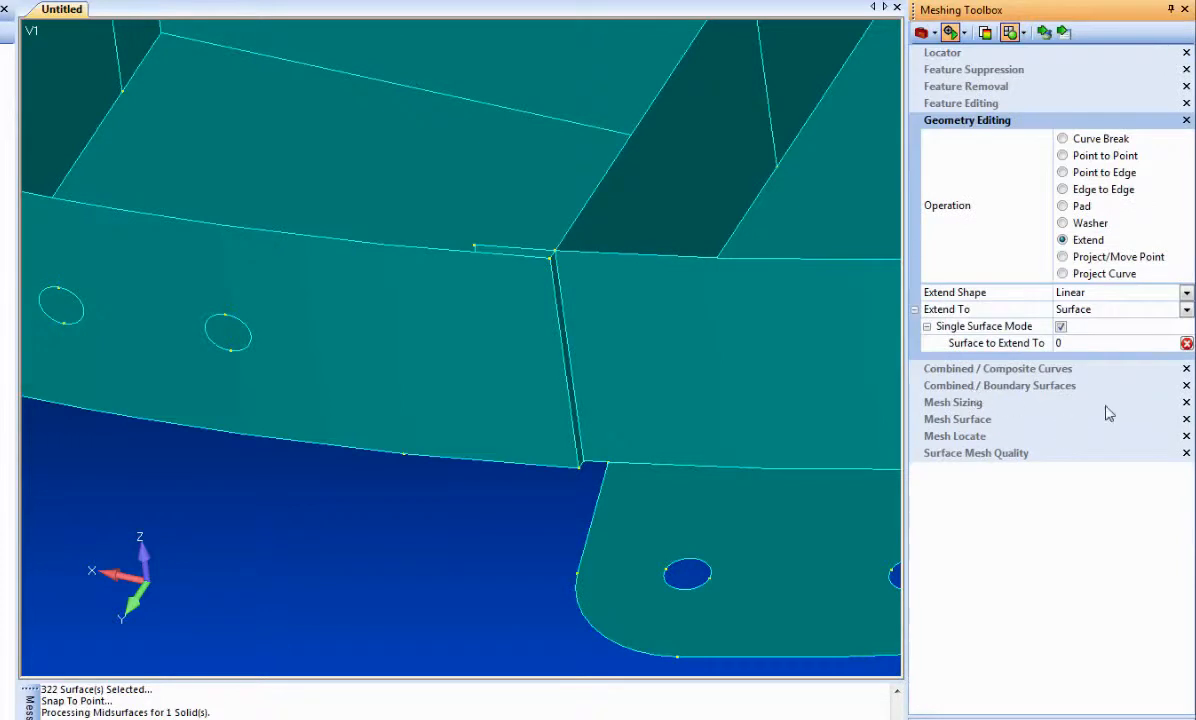
click(1094, 276)
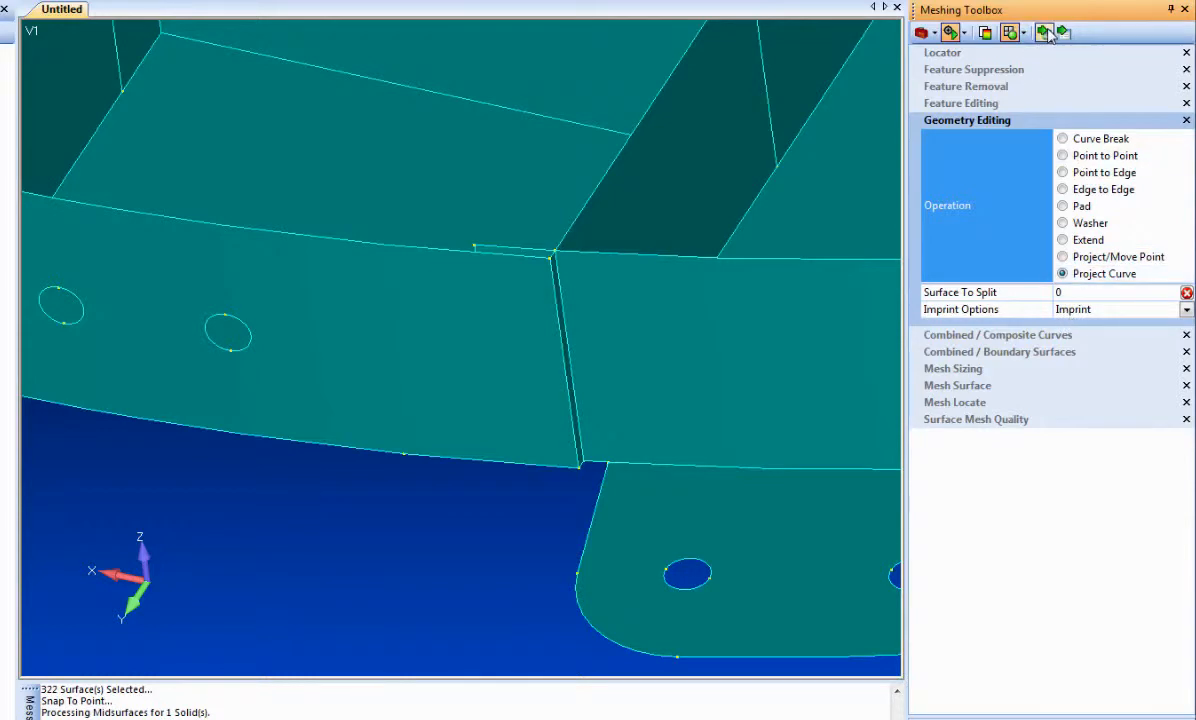
click(440, 345)
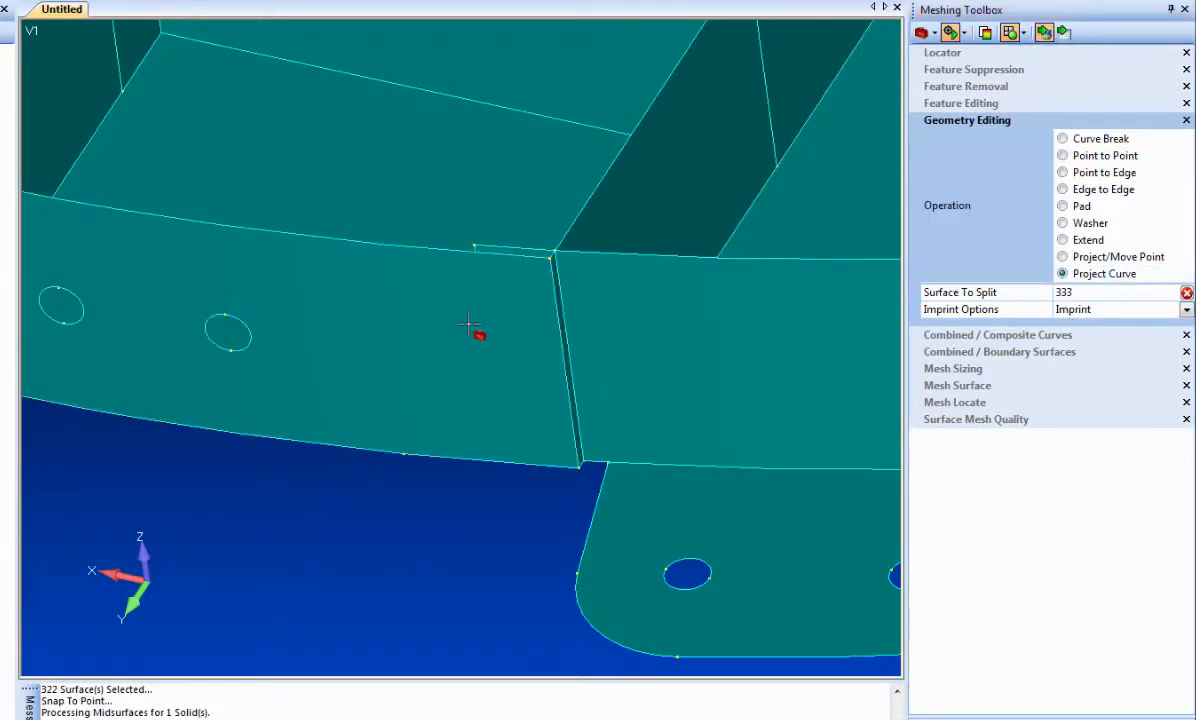
click(482, 318)
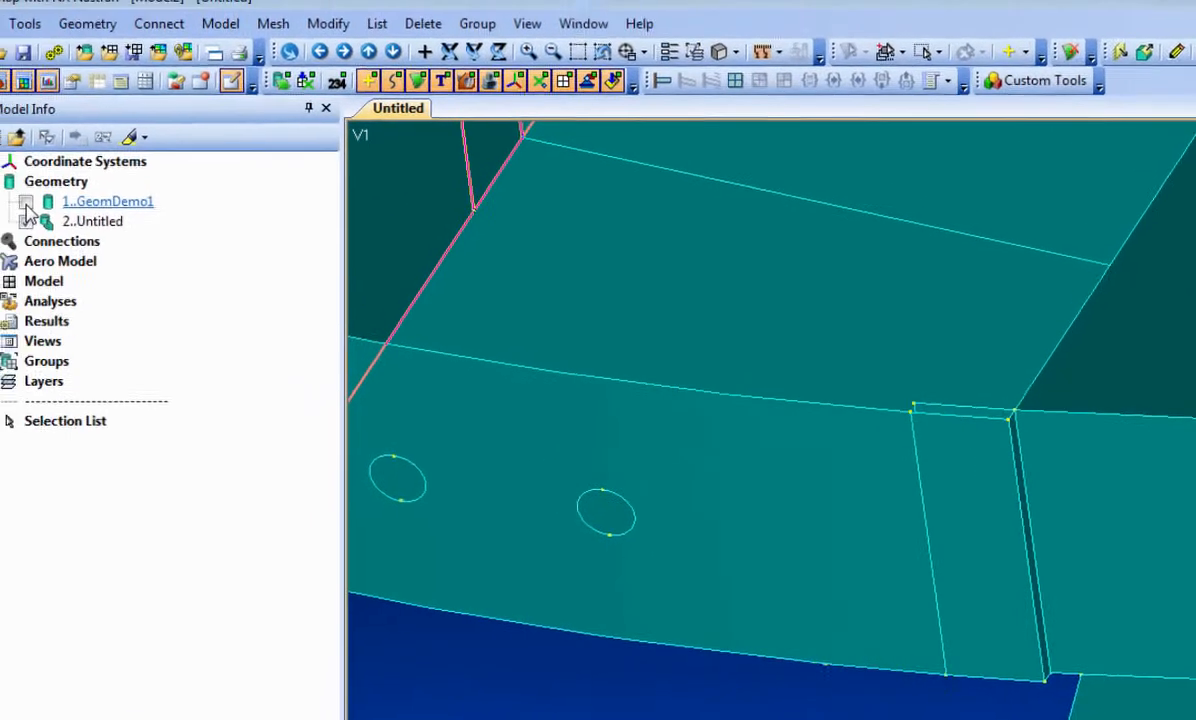
Display the GeomDemo1 solid with its surfaces hidden, so its edges overlay the midsurface model.
click(26, 205)
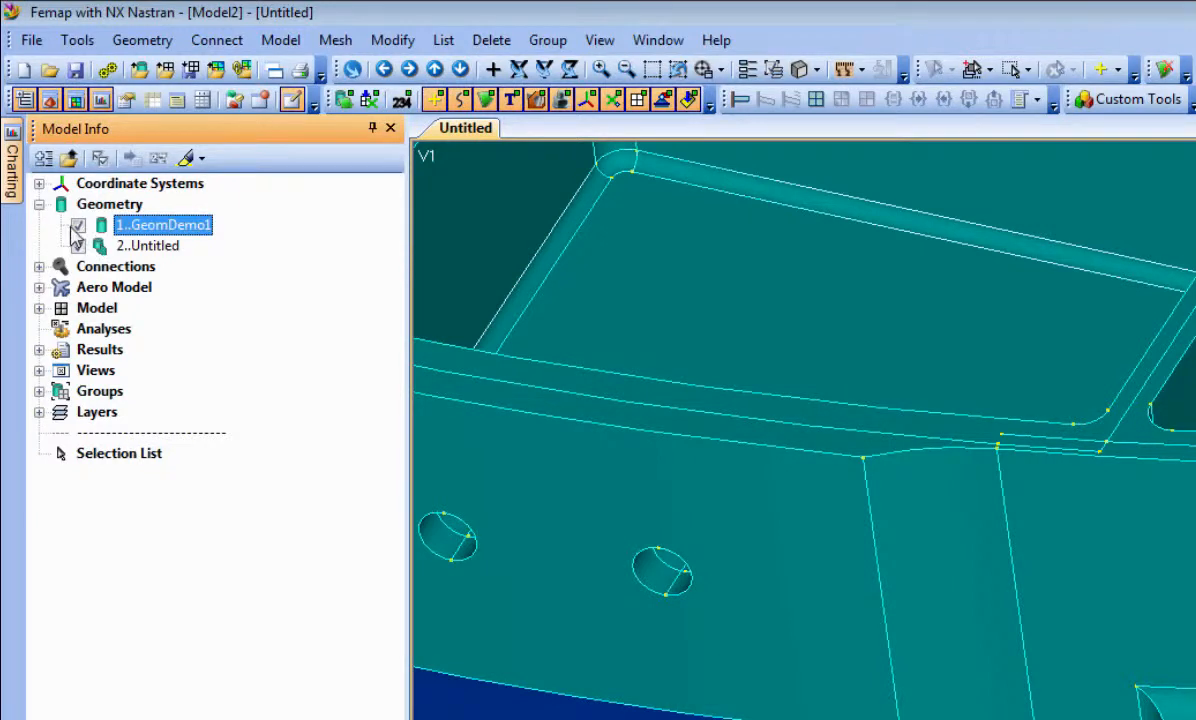
right_click(80, 226)
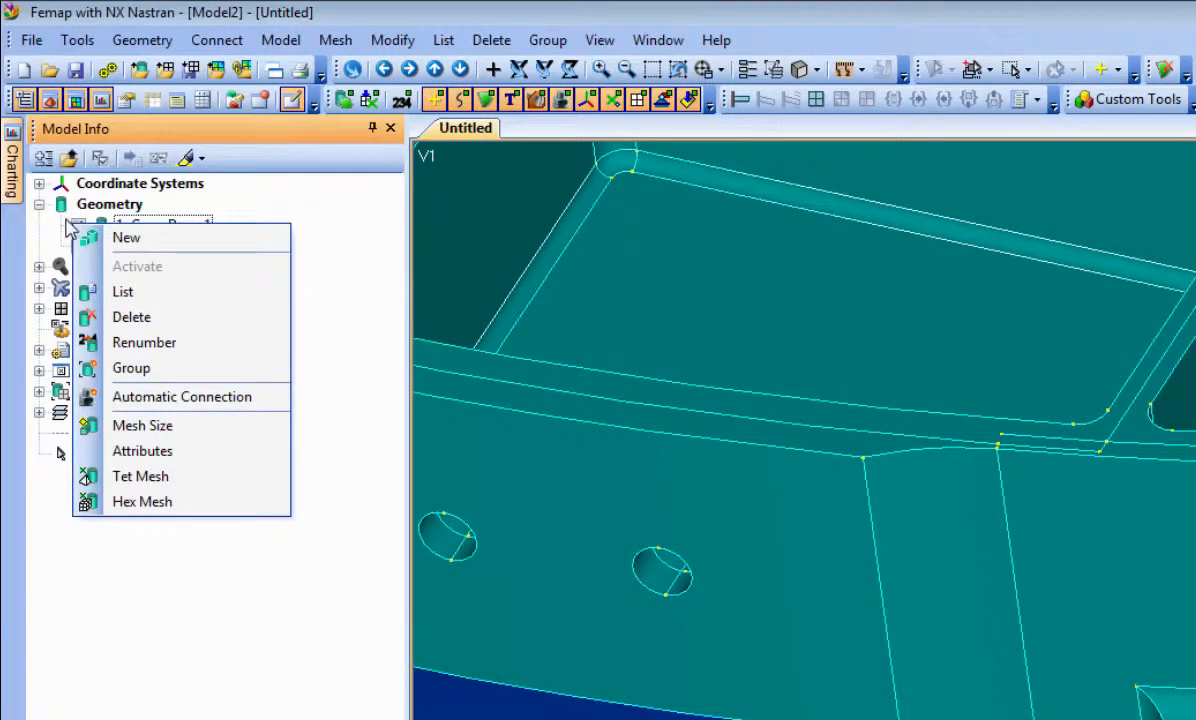
click(300, 230)
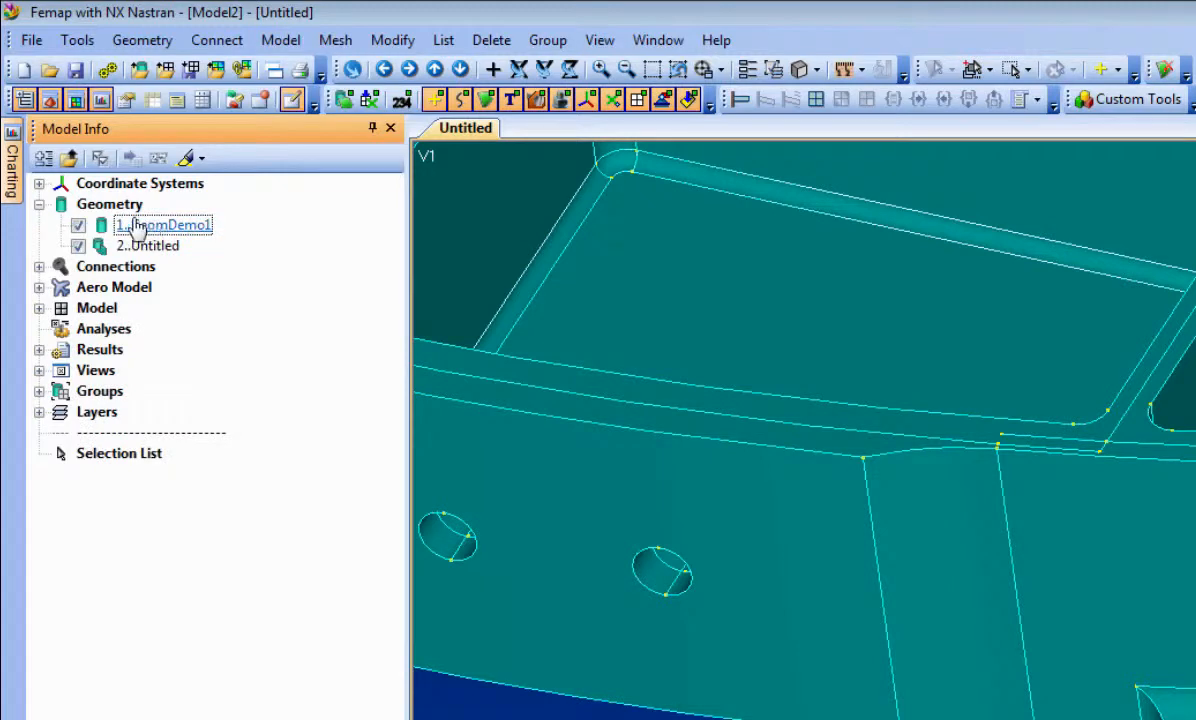
right_click(75, 225)
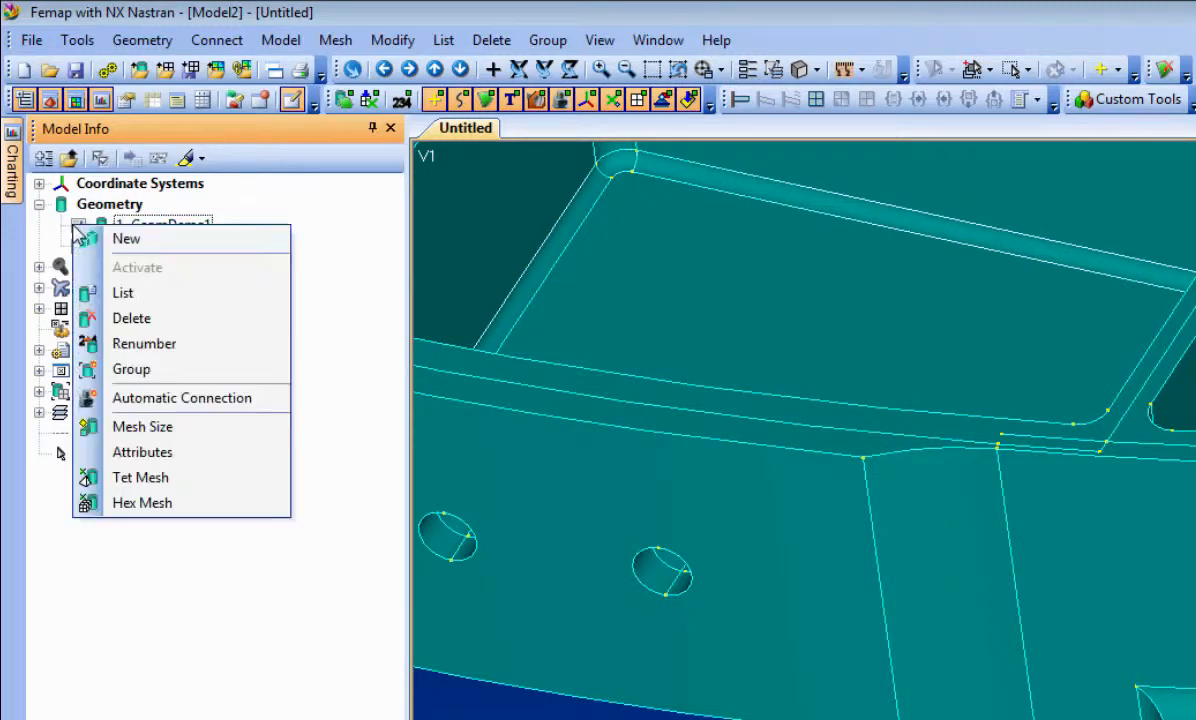
click(165, 221)
right_click(160, 230)
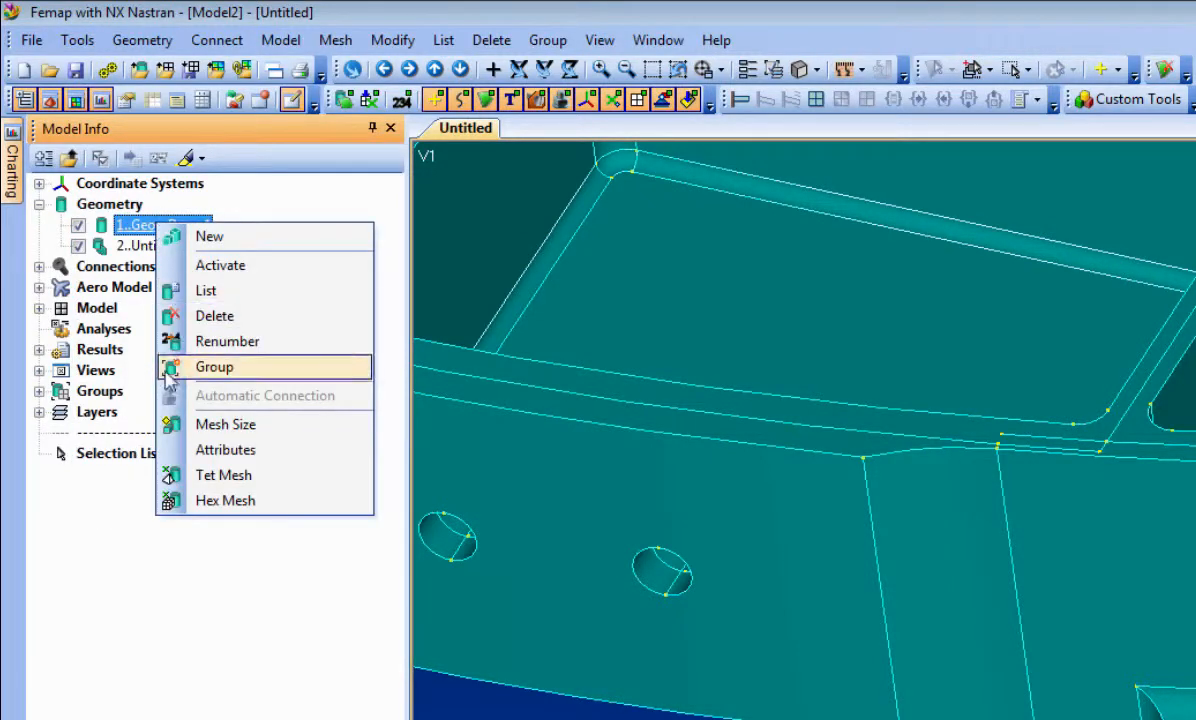
right_click(77, 225)
click(154, 420)
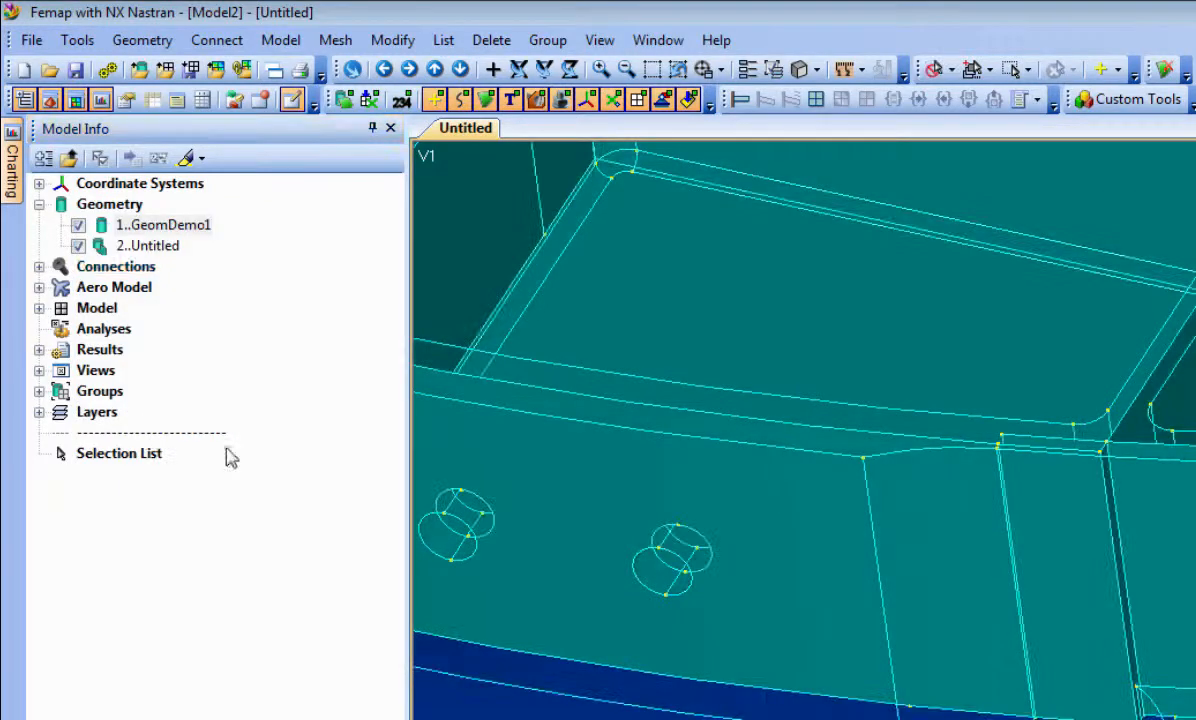
click(80, 246)
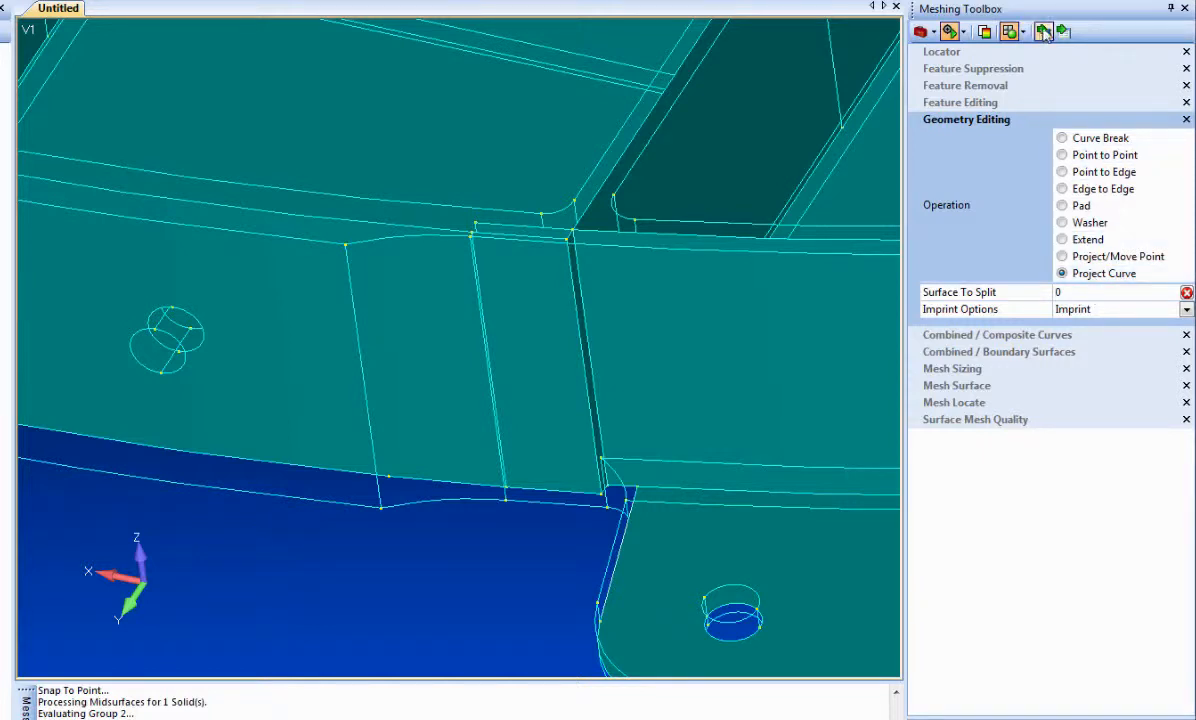
Split the curved flange surface again by projecting the solid's edge at the start of the thickness transition onto it.
click(315, 276)
click(361, 341)
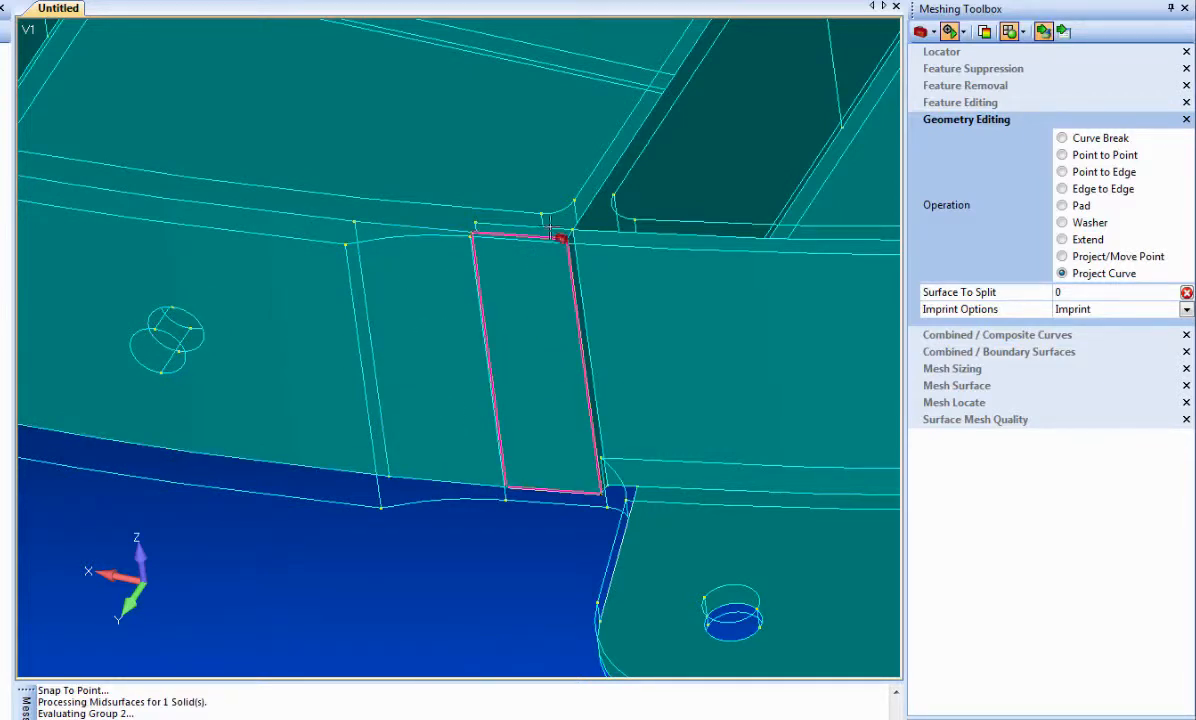
Delete the split-off end strip of the flange and the narrow sliver connecting it to the offset wall, with further delete confirmations turned off.
scroll(385, 495, up, 4)
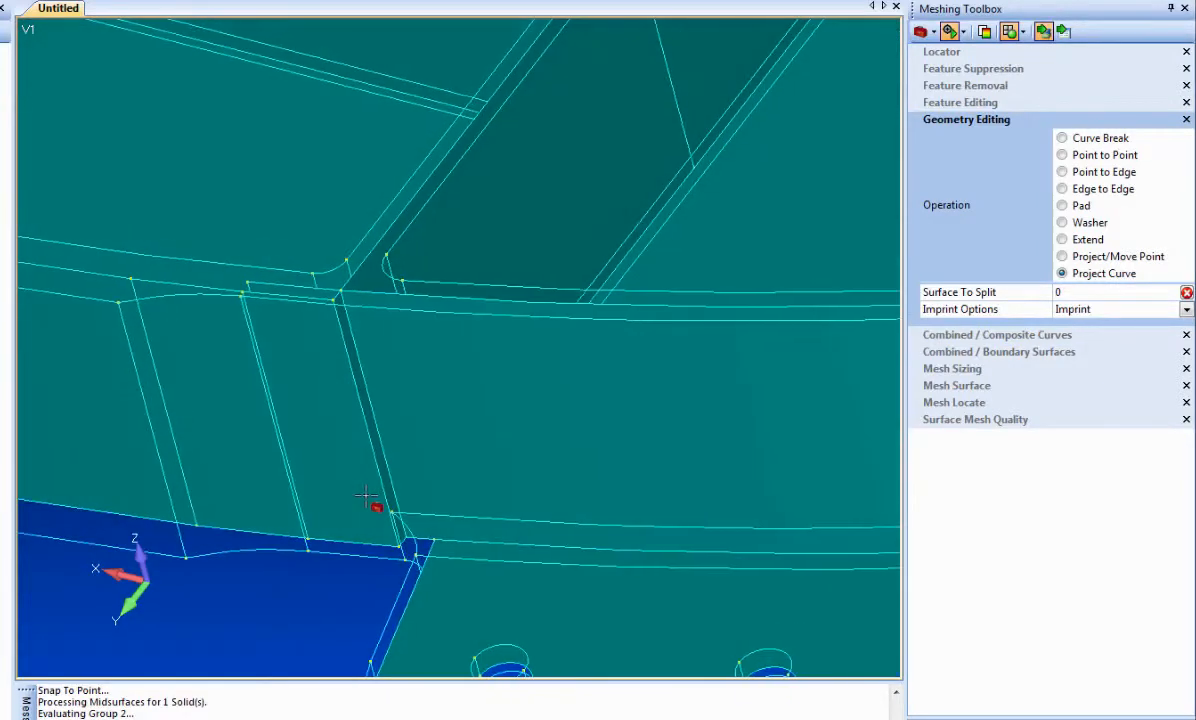
scroll(370, 502, down, 2)
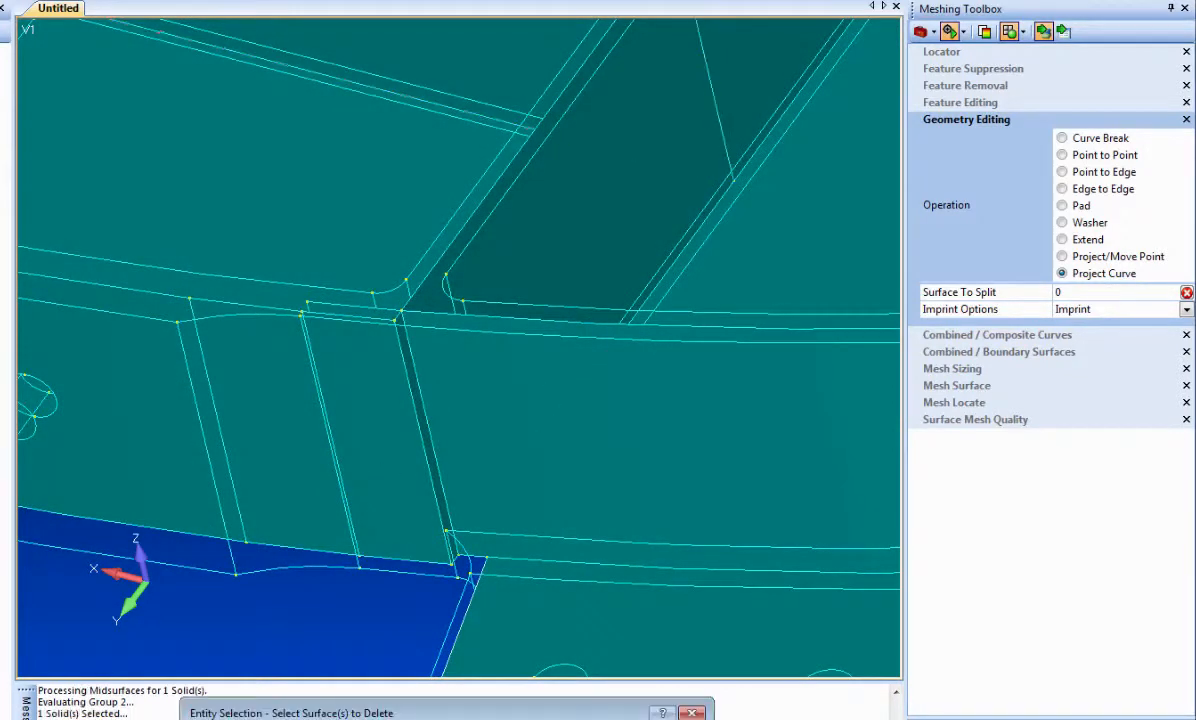
click(421, 410)
key(Return)
click(355, 418)
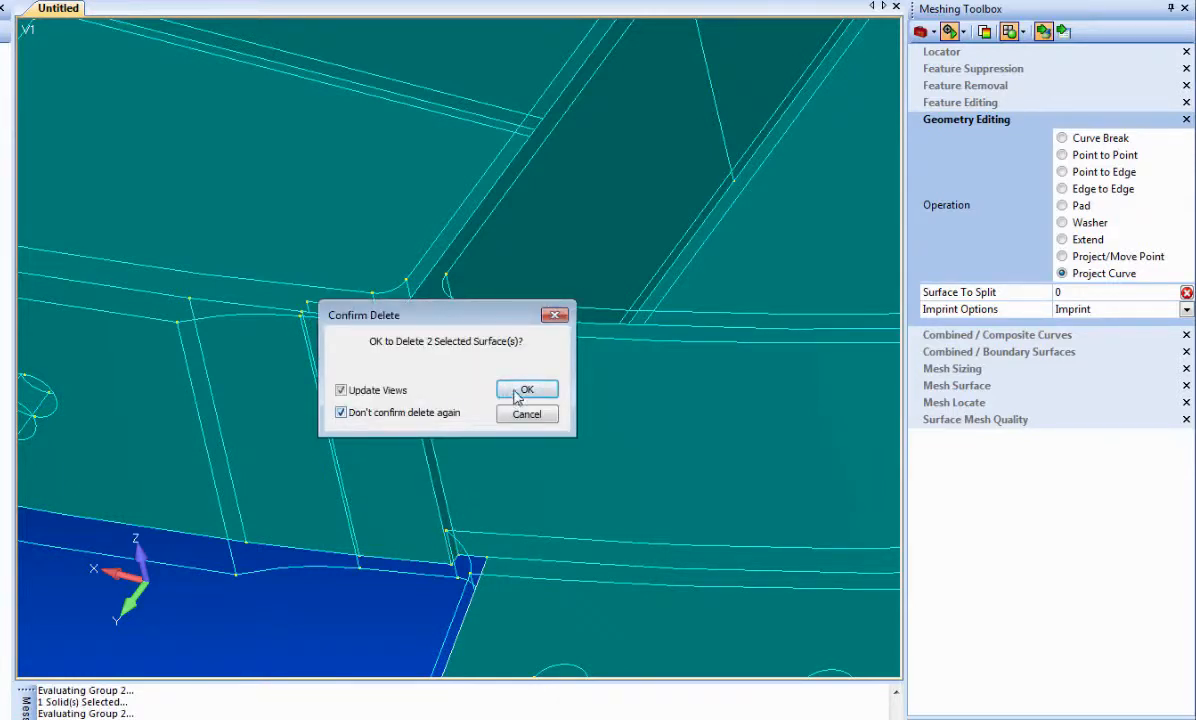
click(527, 389)
Move the flange's upper and lower end points onto the matching corner points of the adjacent wall with Project/Move Point set to Point.
middle_drag(293, 447, 288, 454)
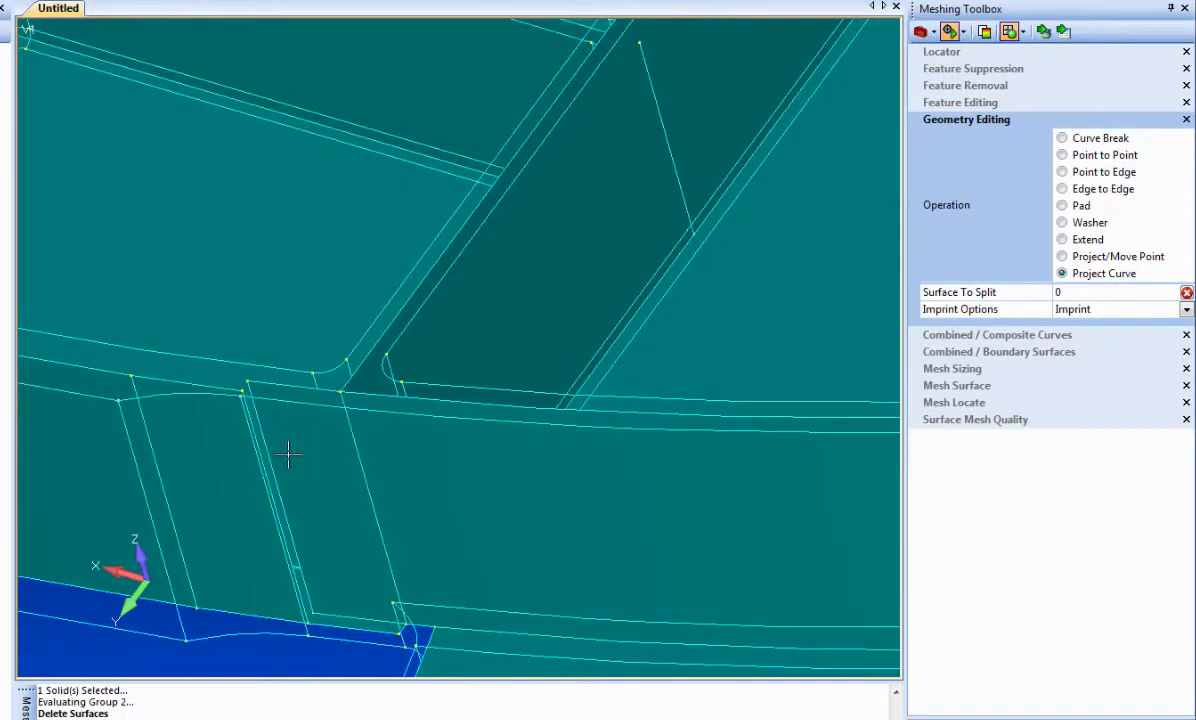
scroll(291, 468, up, 2)
ctrl+middle_drag(259, 499, 447, 360)
scroll(443, 414, up, 2)
ctrl+middle_drag(423, 457, 391, 383)
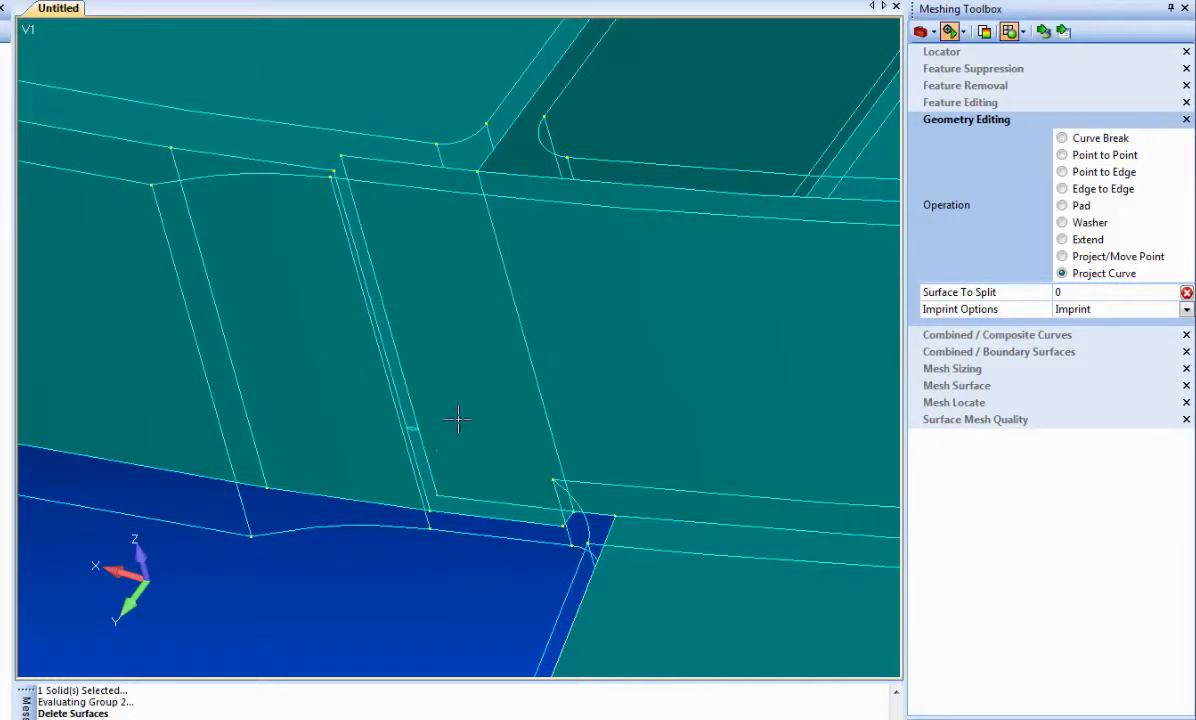
click(1062, 256)
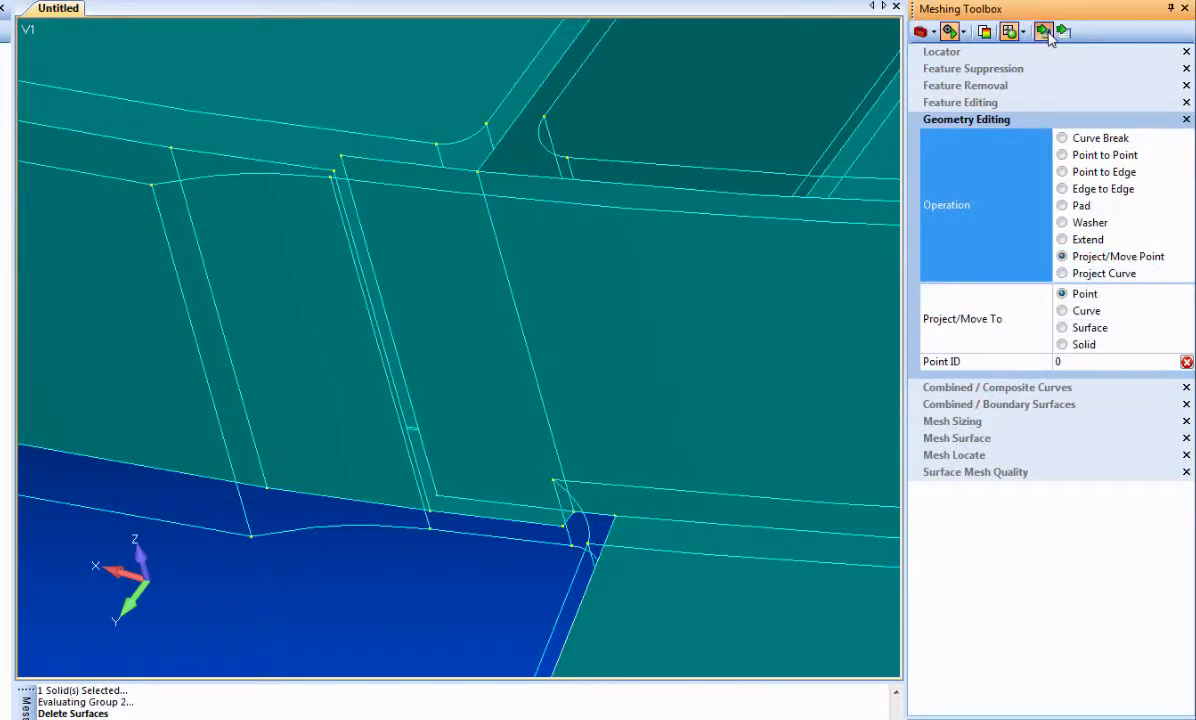
click(343, 163)
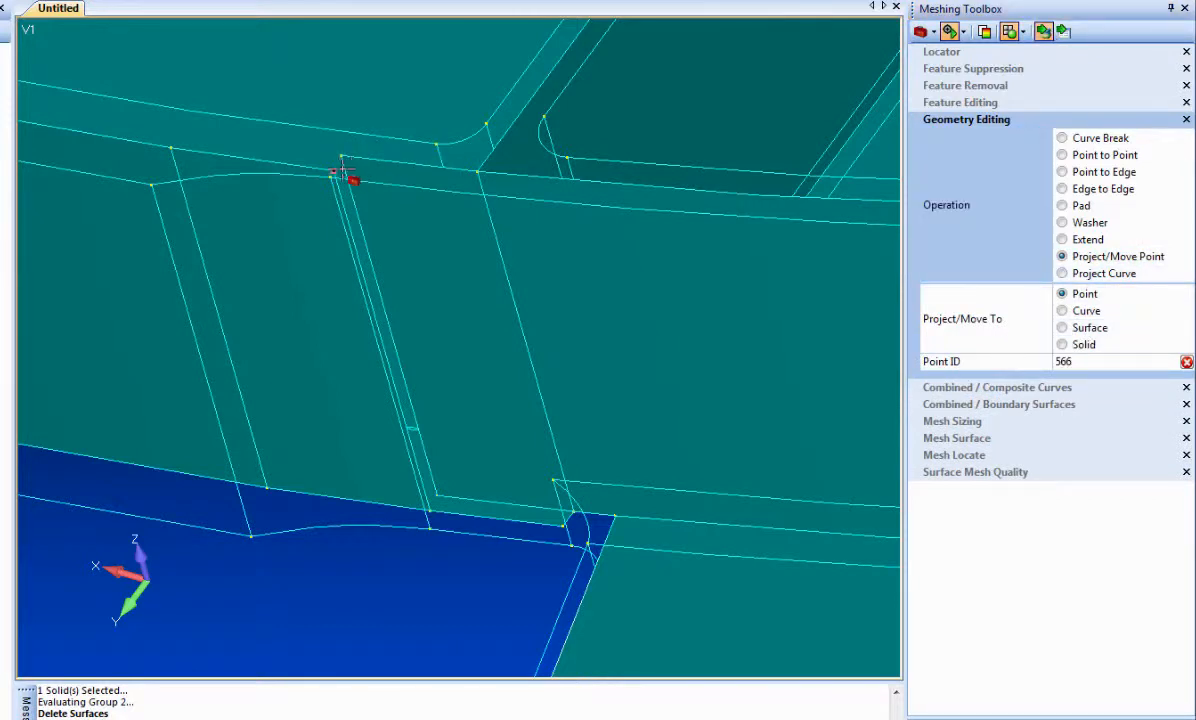
click(433, 512)
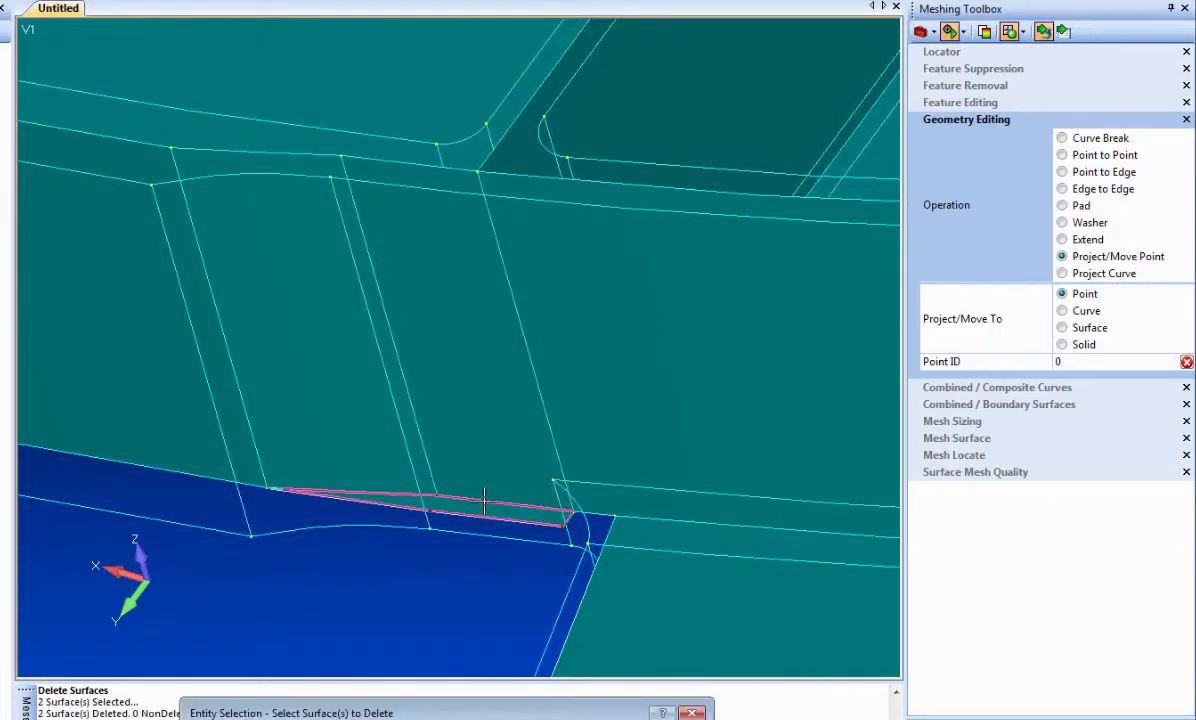
Delete the leftover thin triangular surface along the bottom of the flange transition.
click(484, 501)
key(Return)
scroll(424, 508, down, 6)
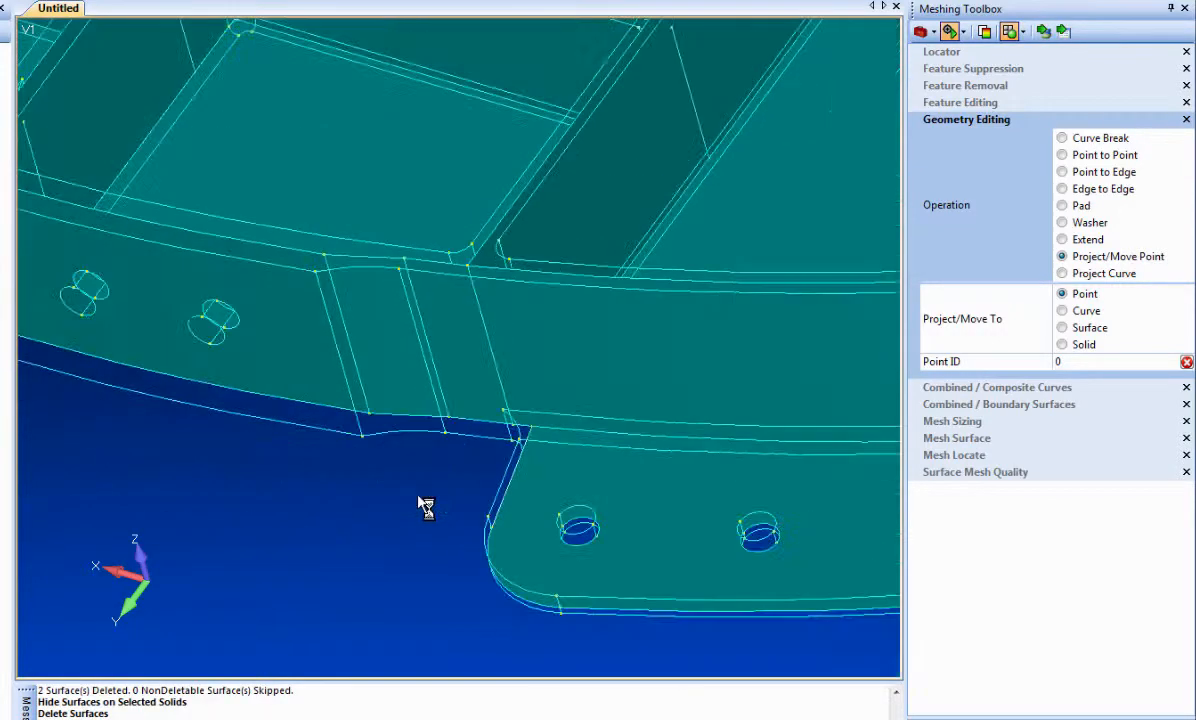
Examine the repaired flange transition from above and the whole part against the solid's edges.
middle_drag(366, 250, 383, 216)
scroll(411, 220, up, 8)
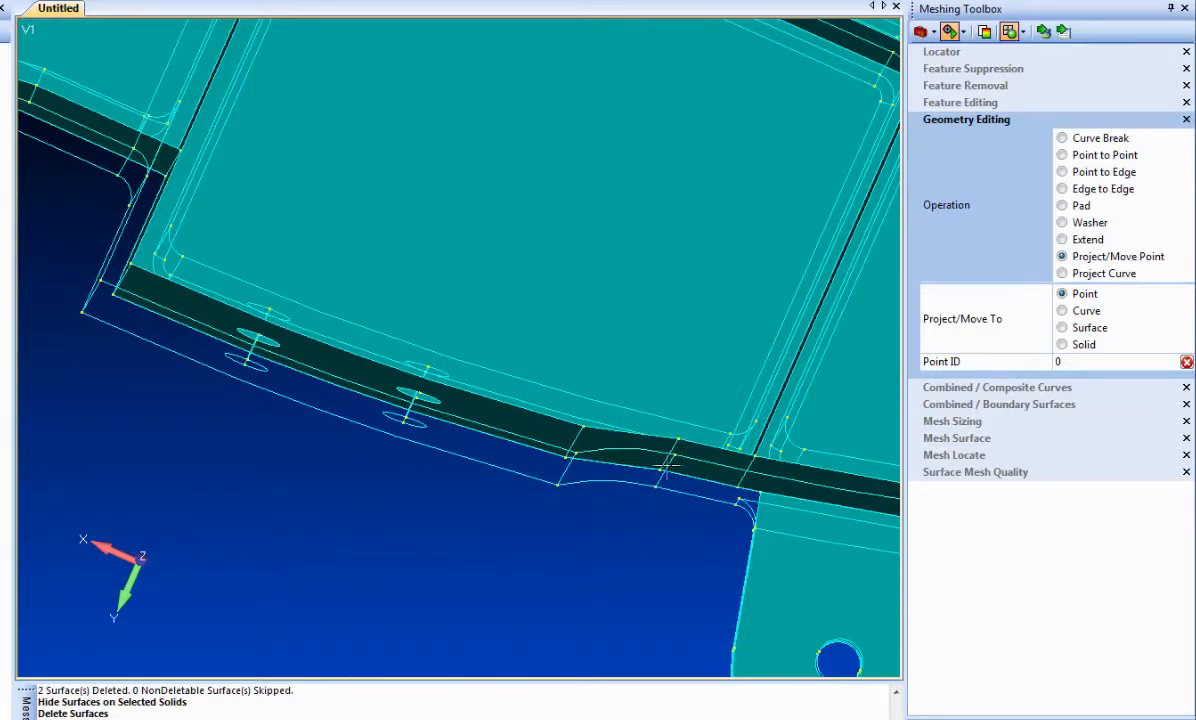
scroll(589, 481, down, 7)
middle_drag(505, 470, 667, 503)
scroll(651, 537, down, 6)
middle_drag(625, 467, 550, 448)
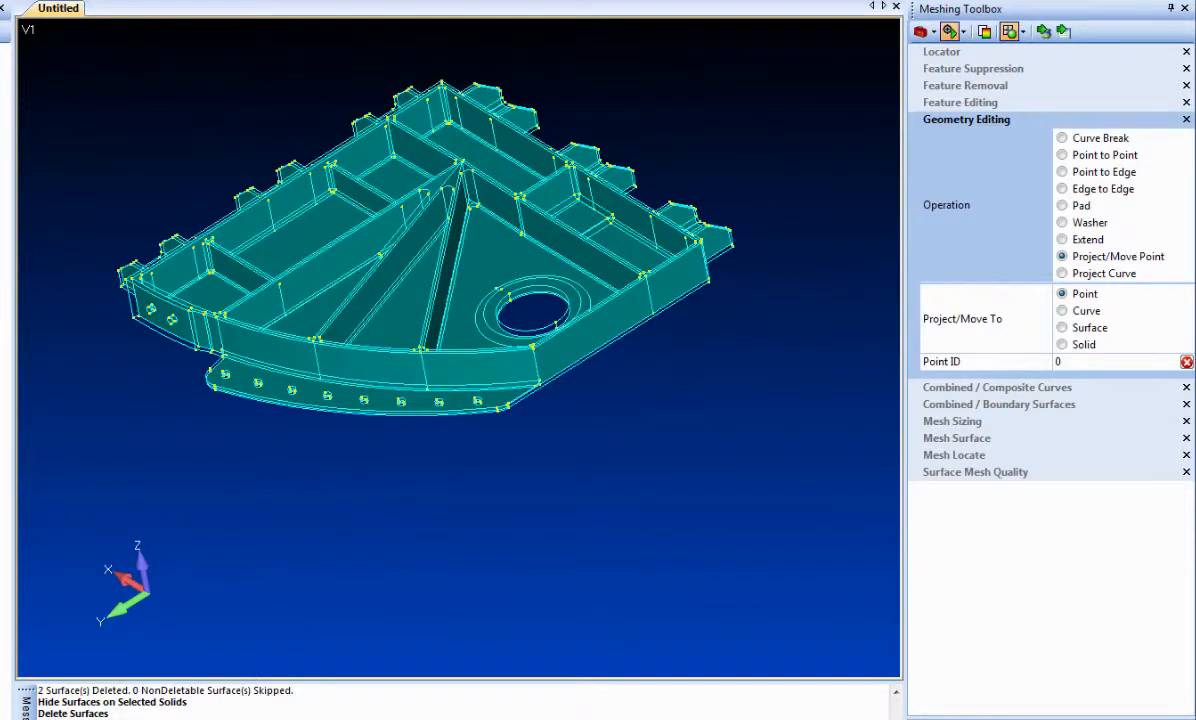
Split the curved tab surface at its notched corner by projecting its slanted edge with the Imprint, Extend, Clean option.
scroll(537, 419, up, 5)
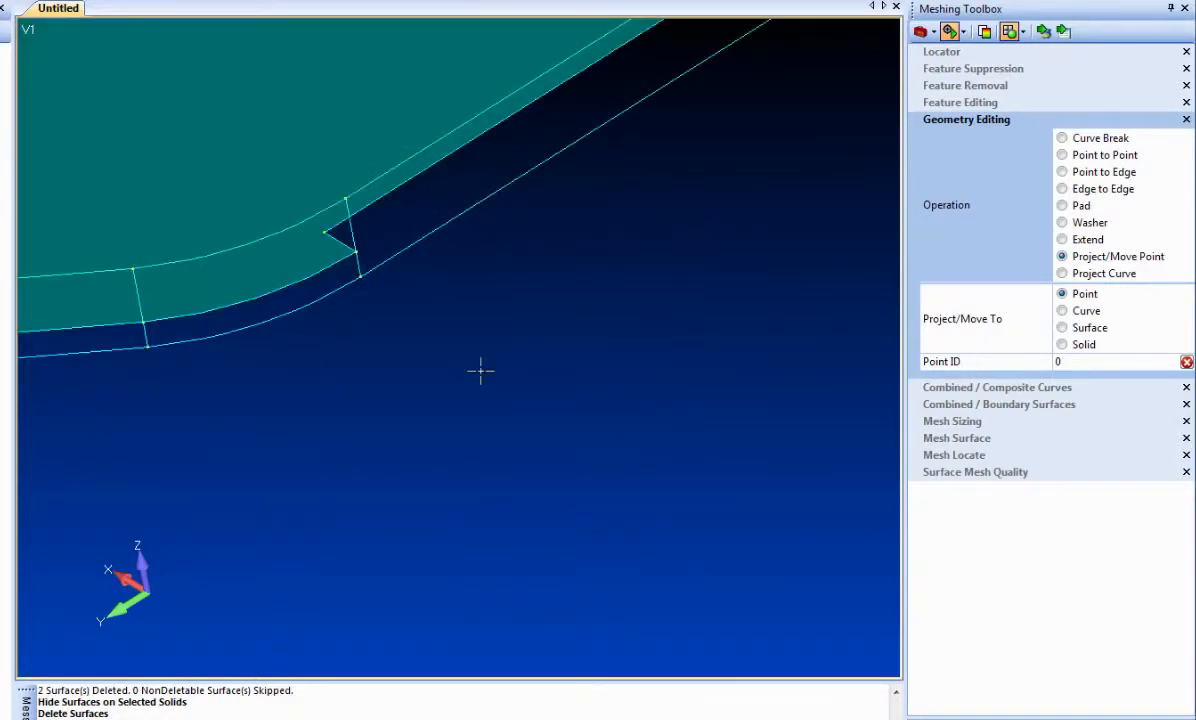
scroll(480, 371, down, 3)
middle_drag(486, 366, 641, 364)
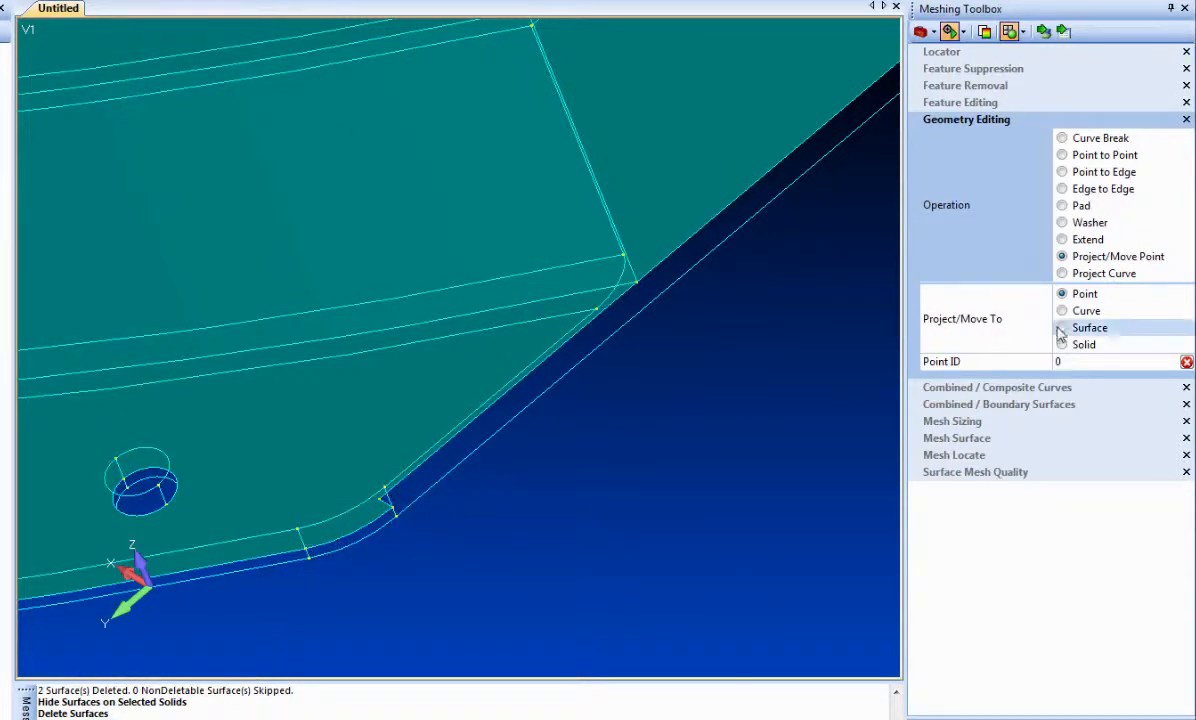
click(1076, 273)
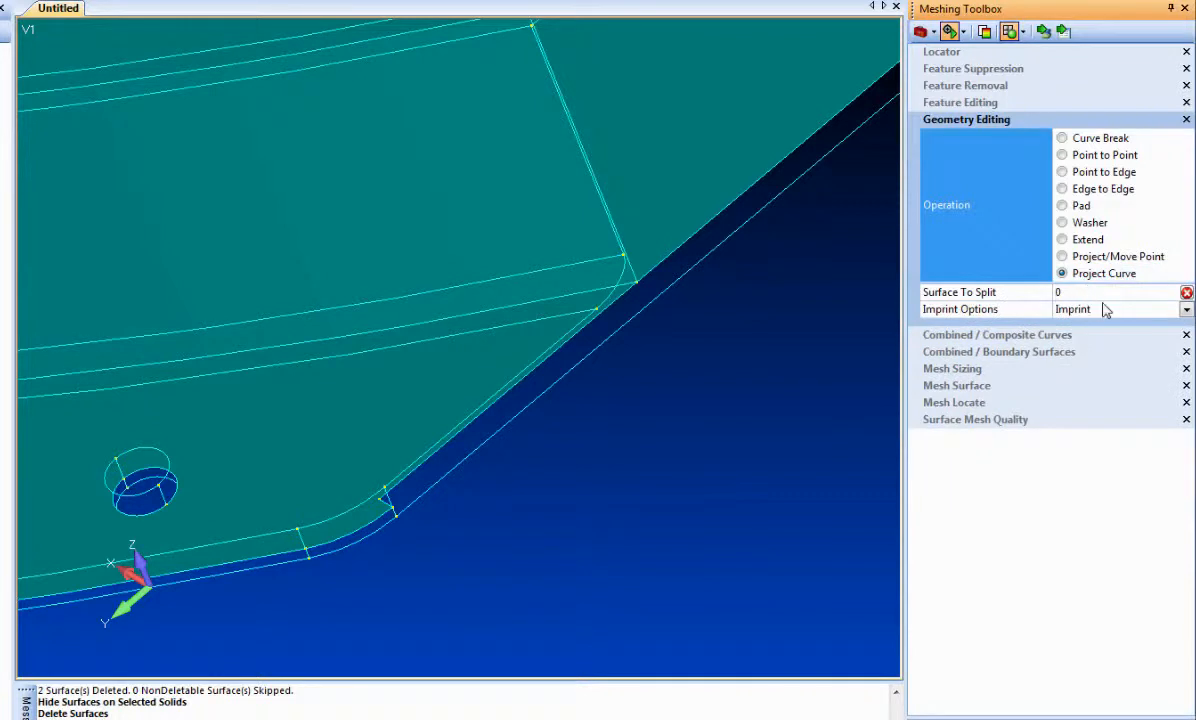
click(1186, 311)
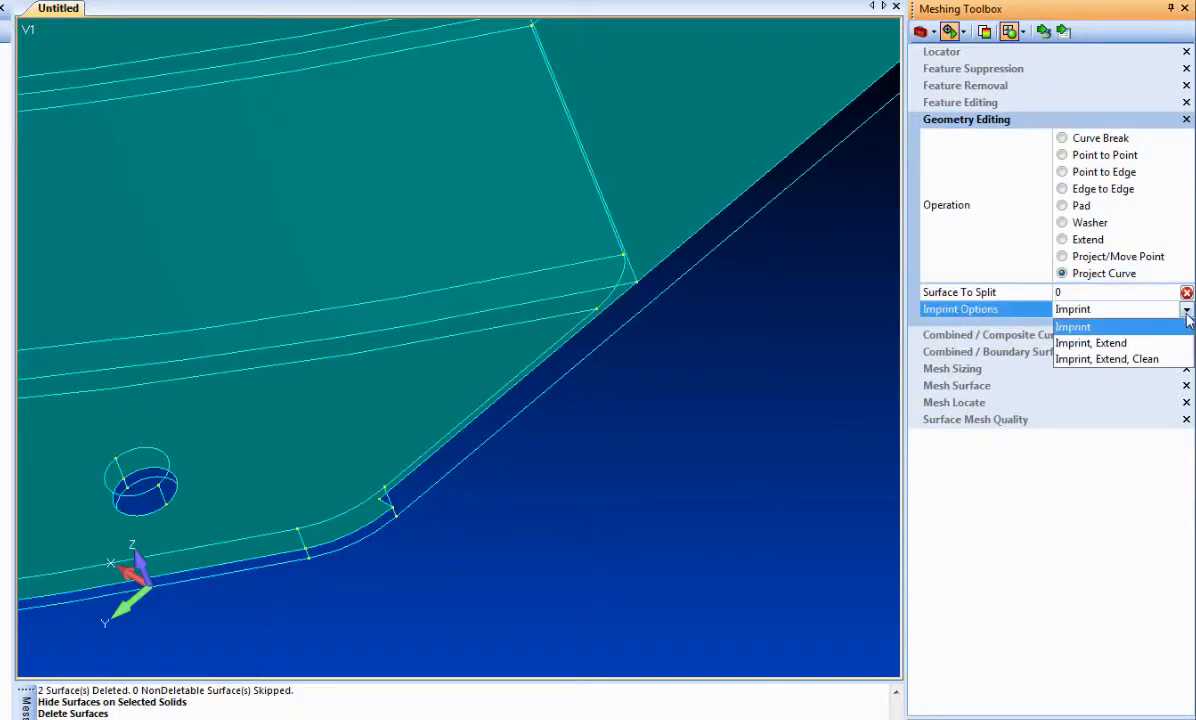
click(1110, 359)
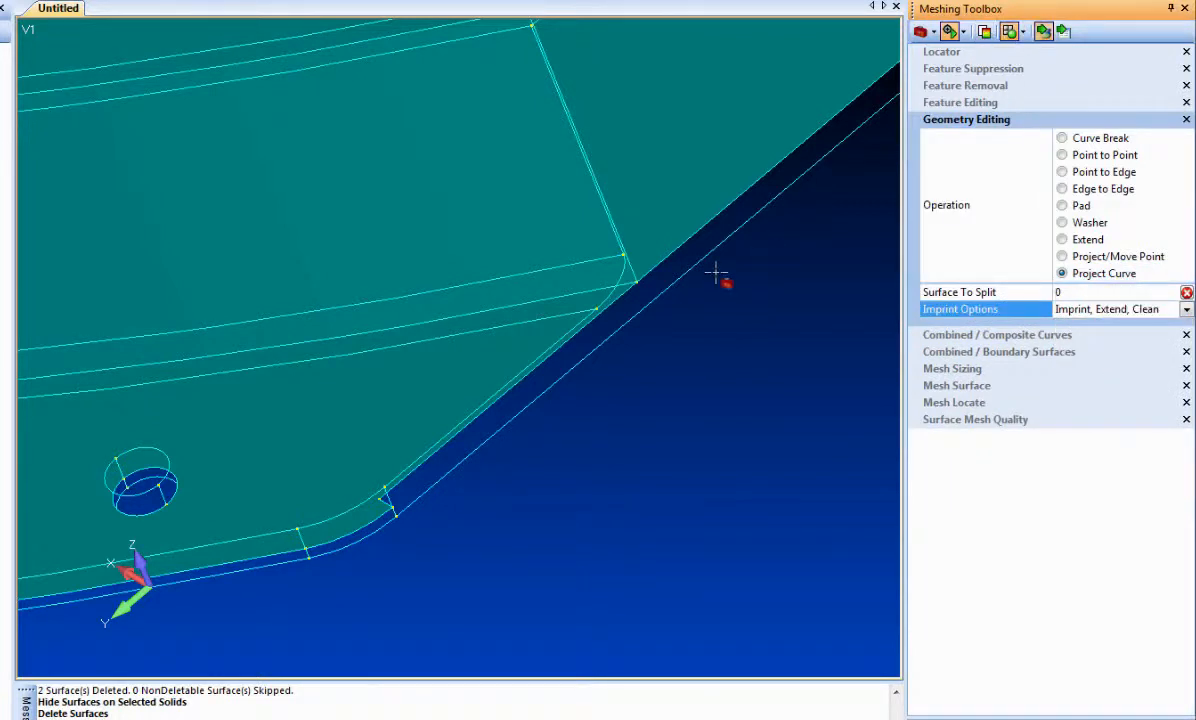
click(407, 387)
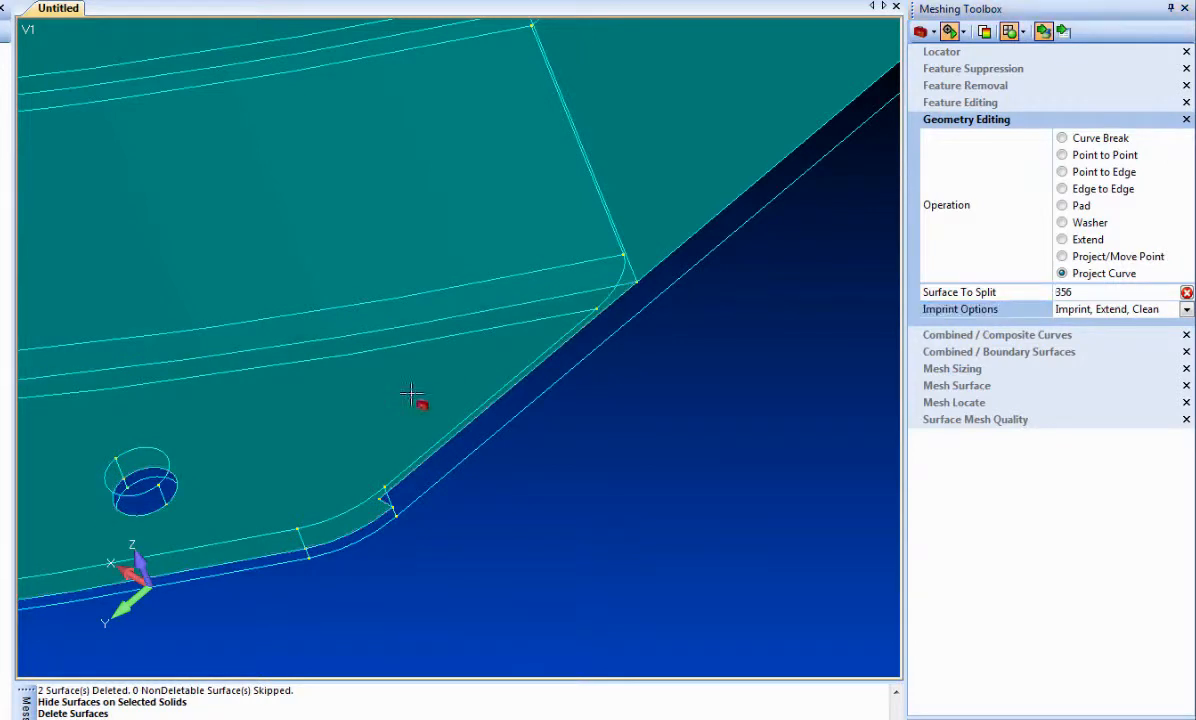
click(476, 430)
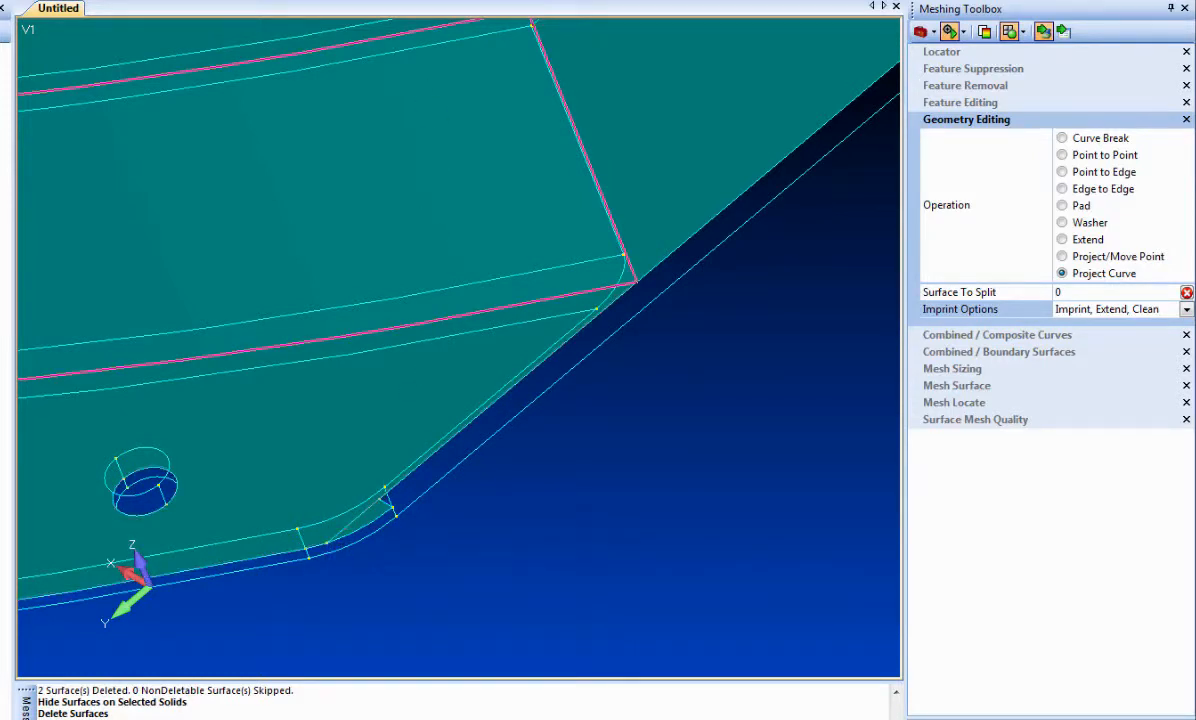
Delete the small split-off surface protruding at the tab's corner.
click(381, 512)
key(Return)
scroll(410, 522, down, 4)
scroll(410, 522, down, 3)
middle_drag(275, 342, 341, 405)
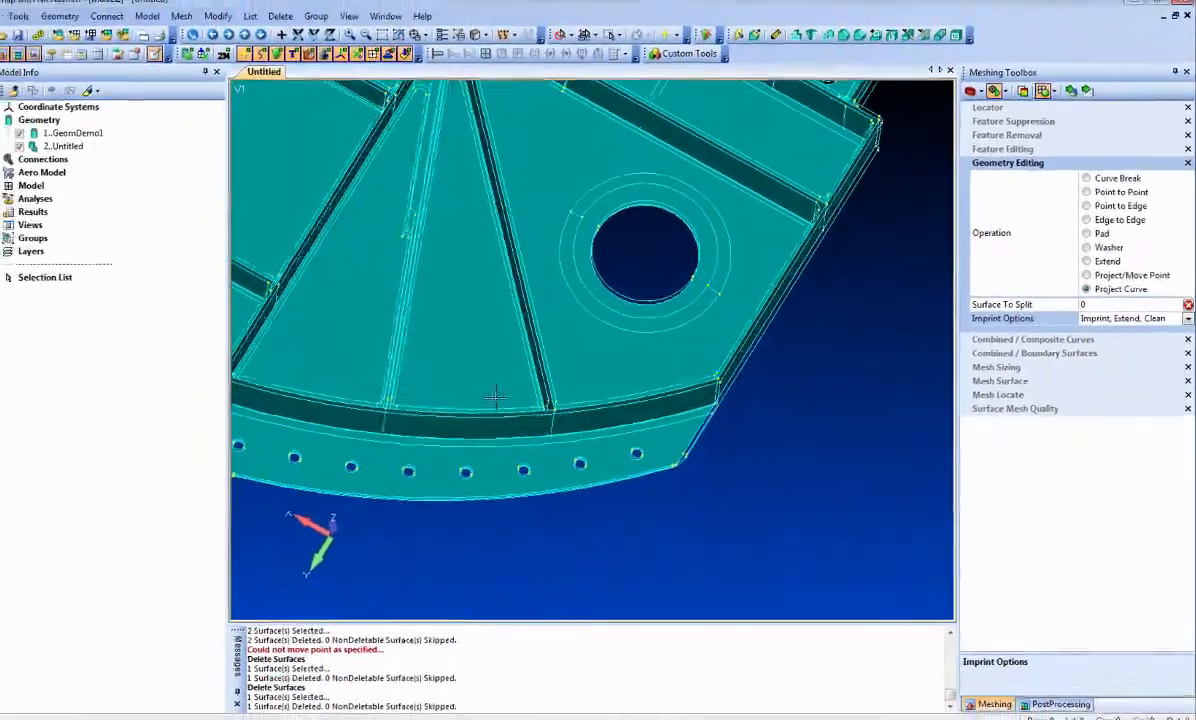
middle_drag(495, 397, 828, 448)
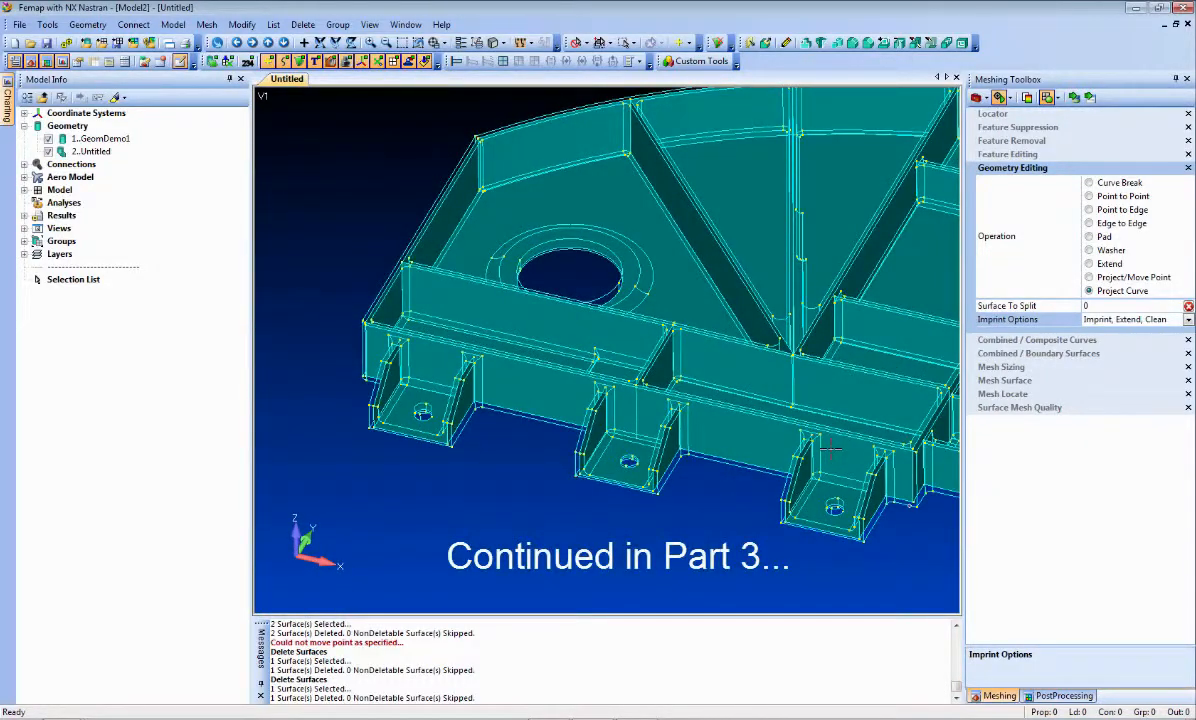